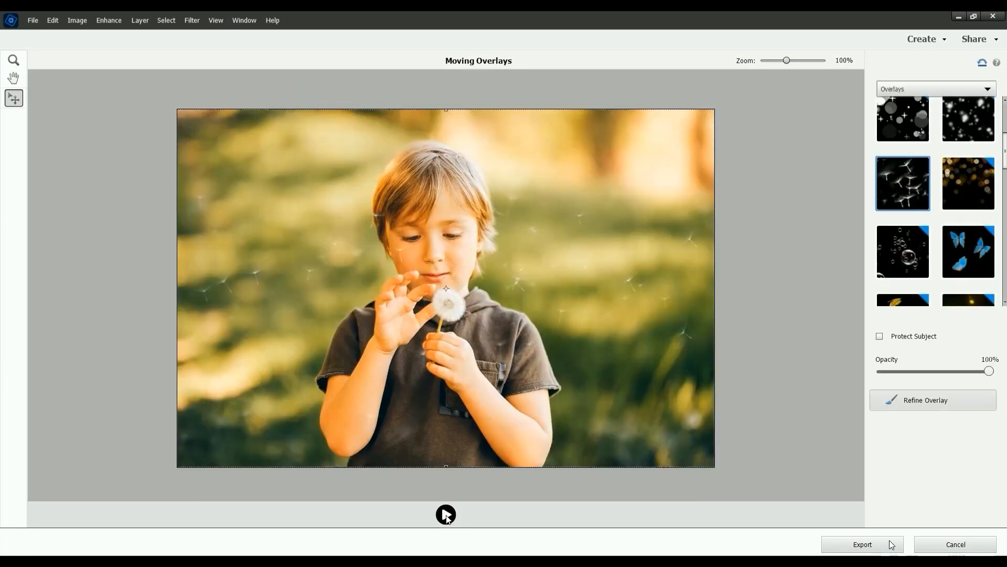
# Play the preview of the dandelion seeds moving overlay on the boy's photo.
pyautogui.click(446, 515)
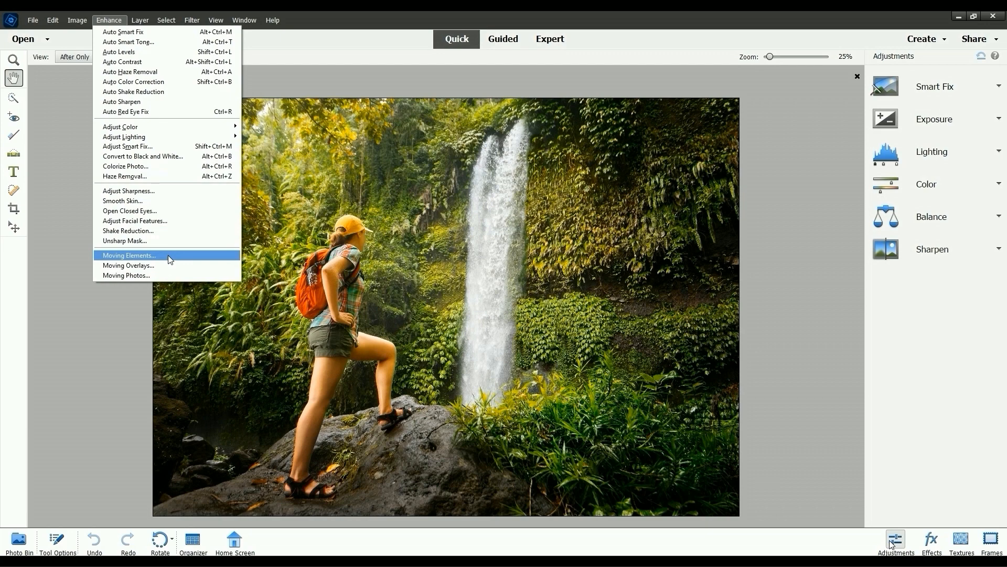
# Start Moving Elements on the waterfall photo and manually brush a selection over the whole waterfall at size 30.
pyautogui.click(167, 255)
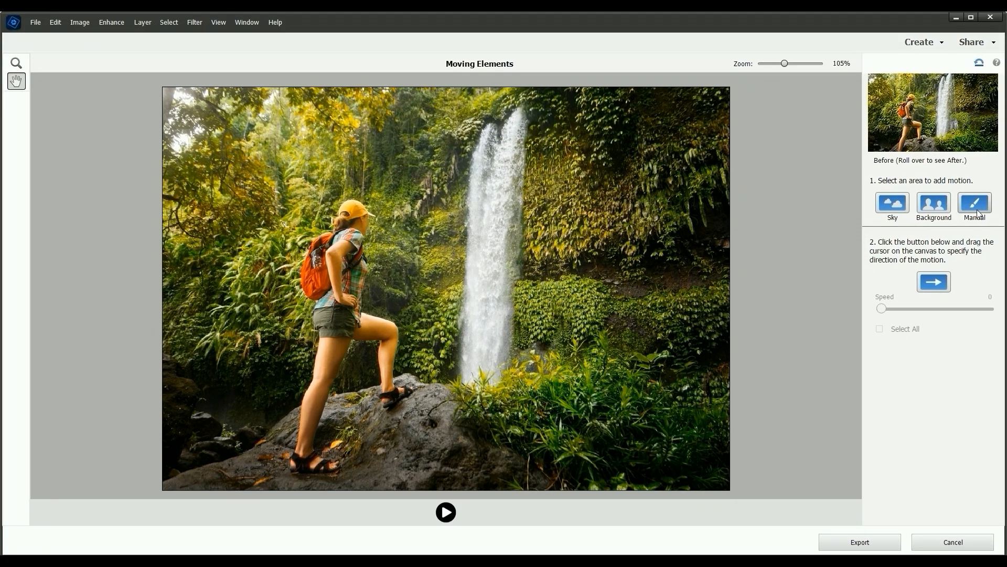
pyautogui.click(980, 206)
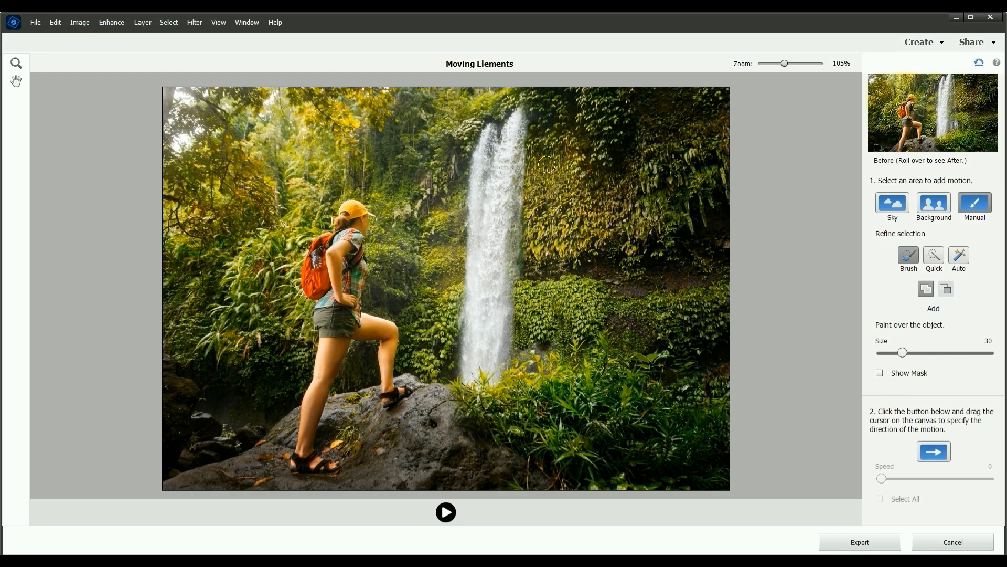
pyautogui.moveTo(489, 132)
pyautogui.mouseDown()
pyautogui.moveTo(467, 263)
pyautogui.moveTo(463, 386)
pyautogui.moveTo(505, 365)
pyautogui.moveTo(521, 132)
pyautogui.moveTo(504, 125)
pyautogui.moveTo(490, 139)
pyautogui.moveTo(510, 239)
pyautogui.moveTo(480, 360)
pyautogui.moveTo(495, 226)
pyautogui.moveTo(486, 210)
pyautogui.moveTo(474, 346)
pyautogui.mouseUp()
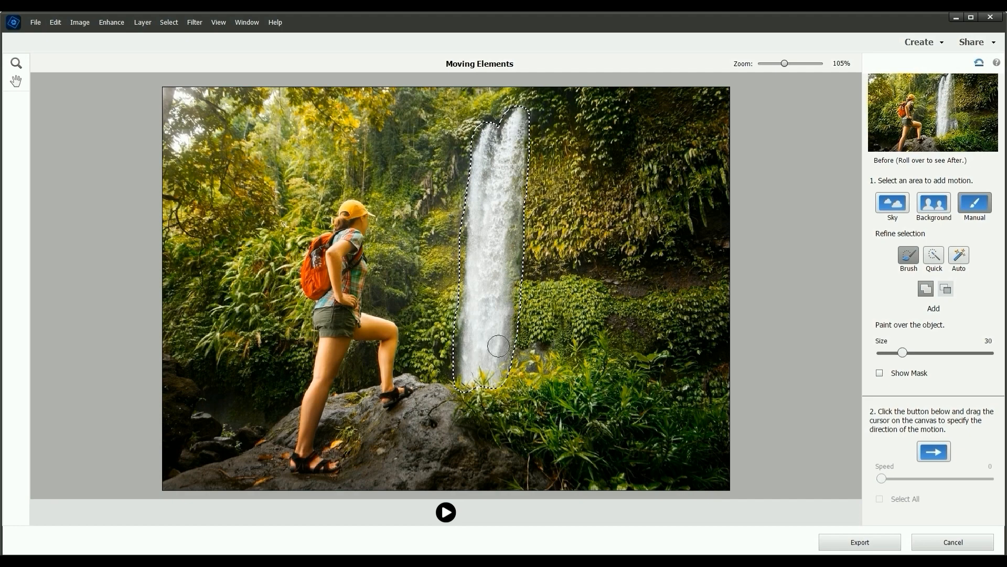
# Draw a downward motion arrow along the waterfall with its speed set to 64, and preview the animation.
pyautogui.click(934, 451)
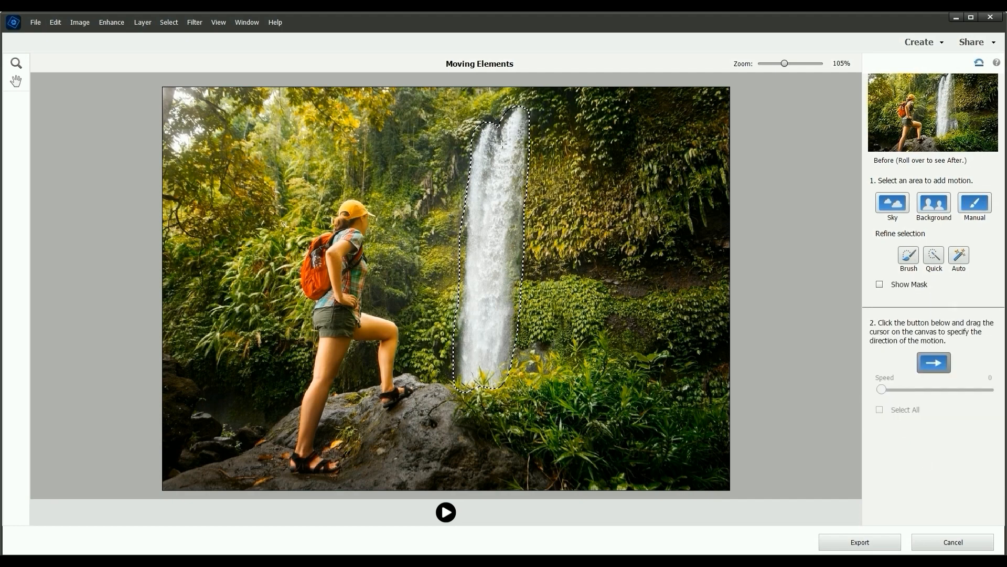
pyautogui.moveTo(482, 341); pyautogui.dragTo(483, 342)
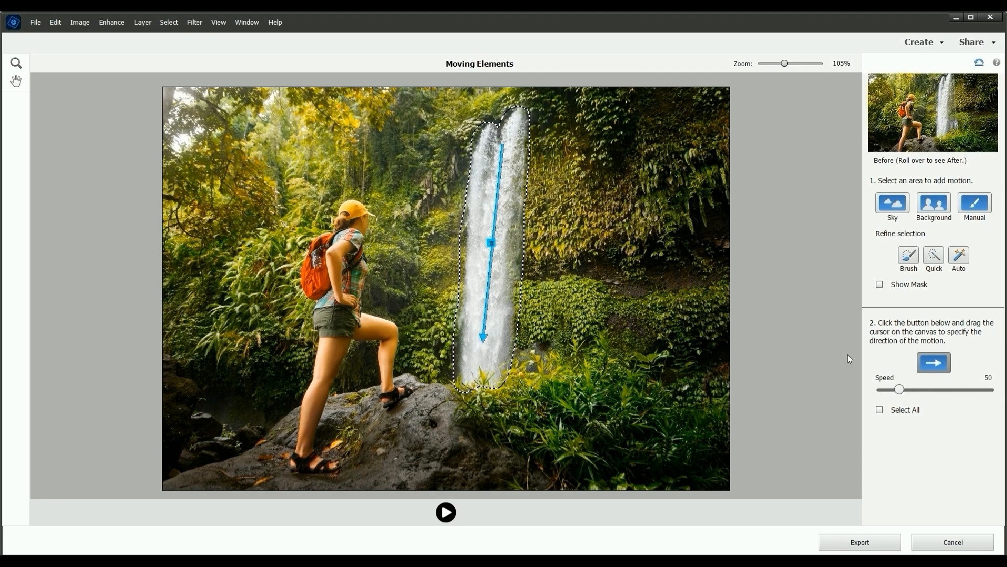
pyautogui.moveTo(906, 389); pyautogui.dragTo(911, 389)
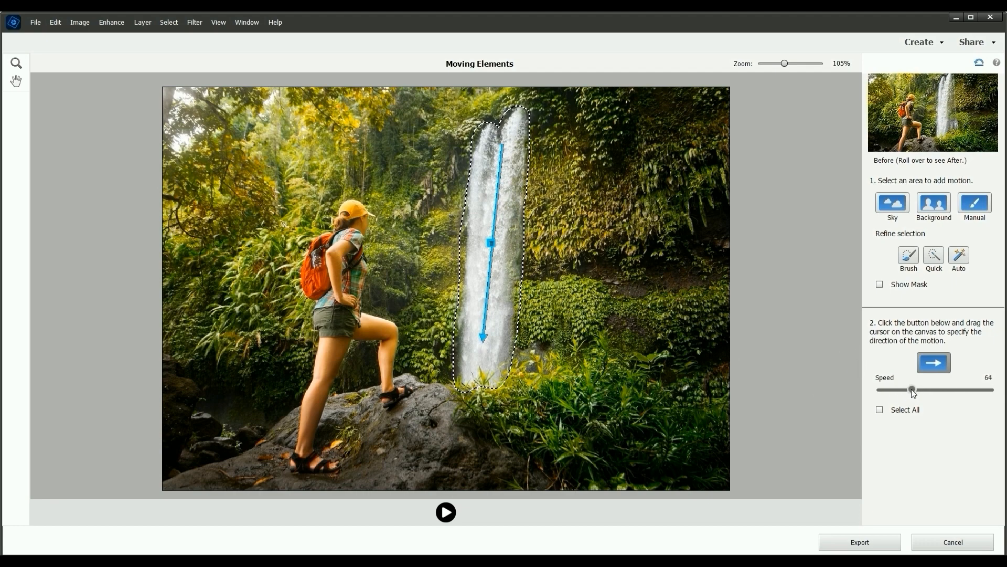
pyautogui.click(446, 512)
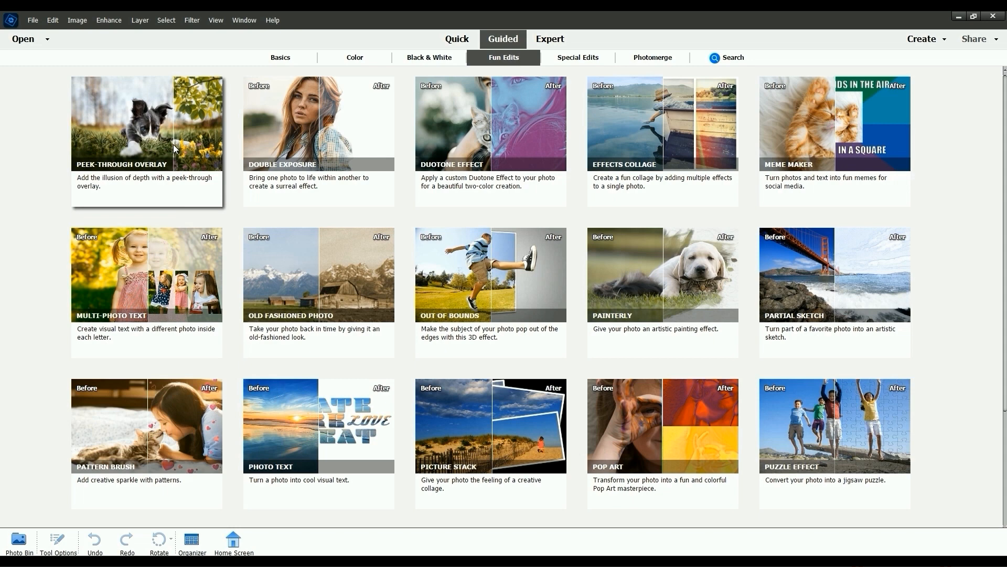
# Start the Peek-Through Overlay guided edit and add the two green leaf branch overlays to the dog photo's upper corners.
pyautogui.click(174, 149)
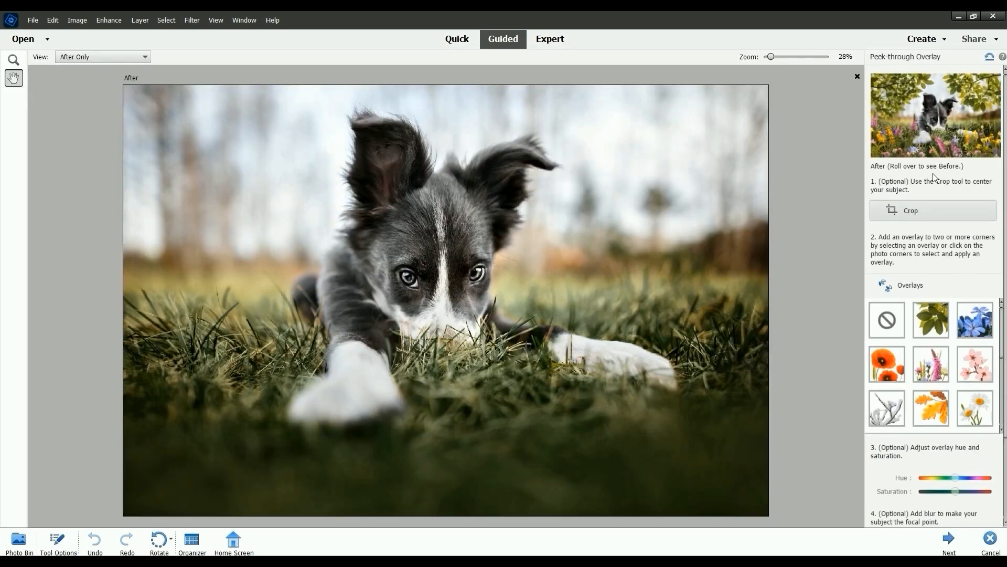
pyautogui.moveTo(940, 141)
pyautogui.click(940, 315)
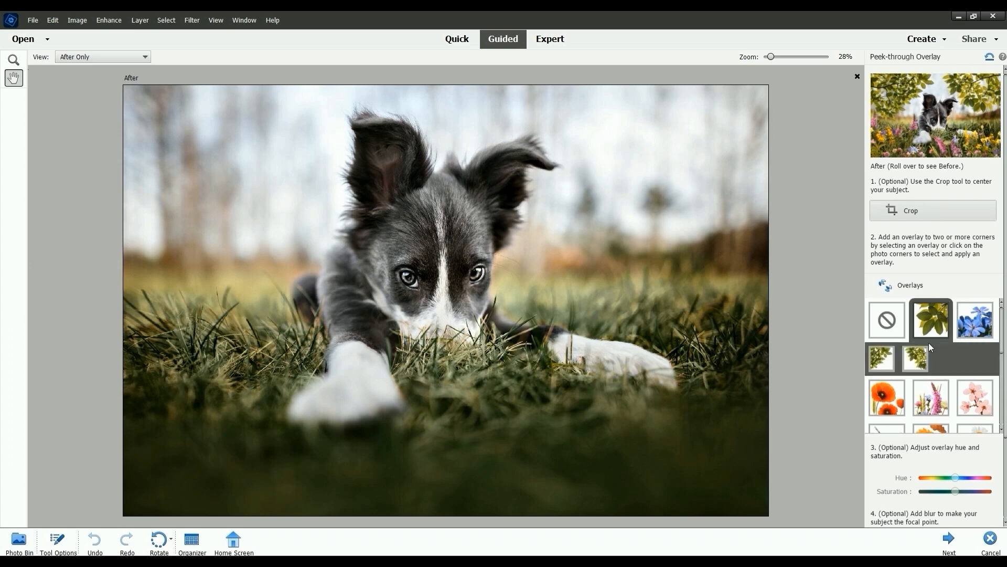
pyautogui.click(881, 363)
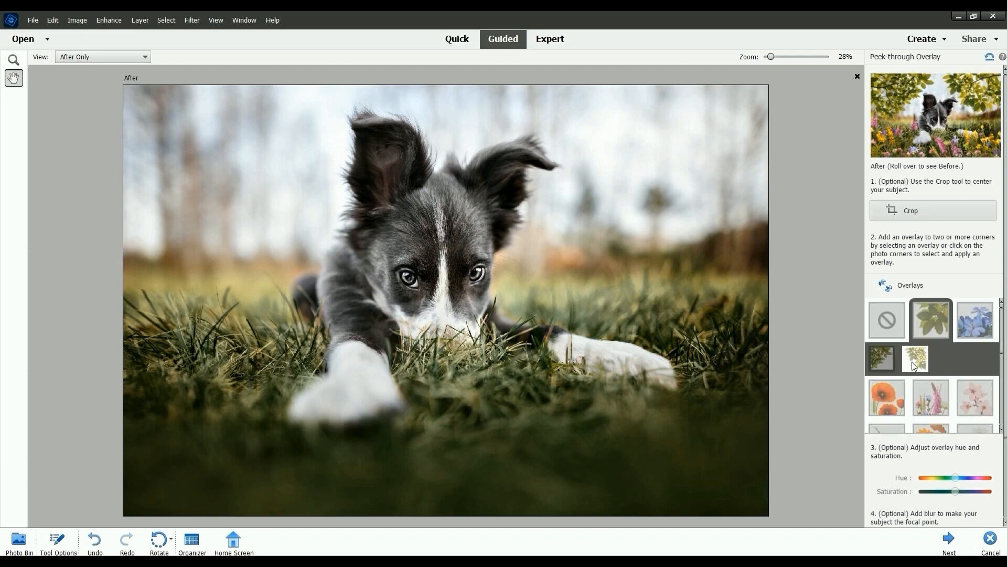
pyautogui.click(916, 362)
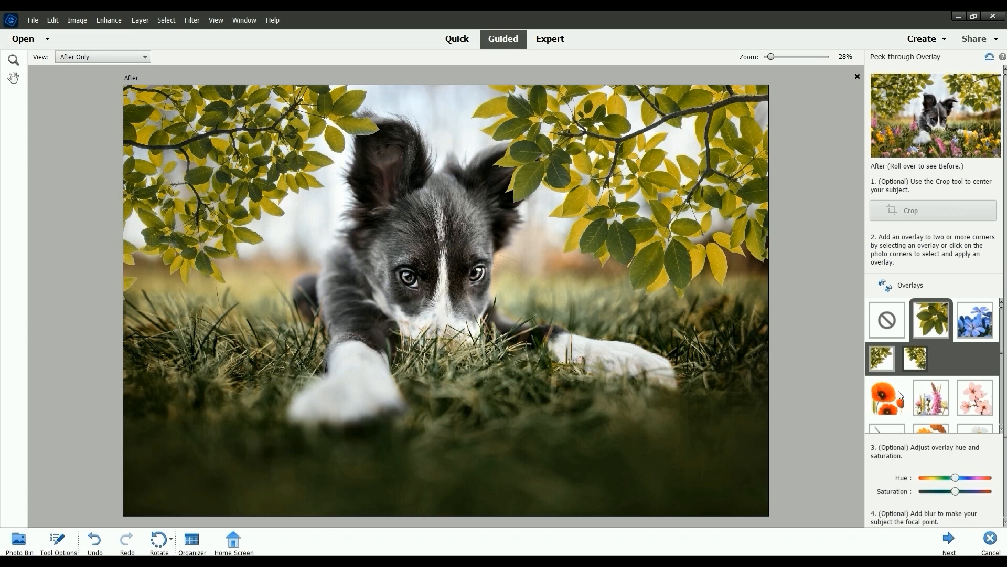
# Add the two wildflower overlays to the lower right and lower left corners of the dog photo.
pyautogui.click(699, 447)
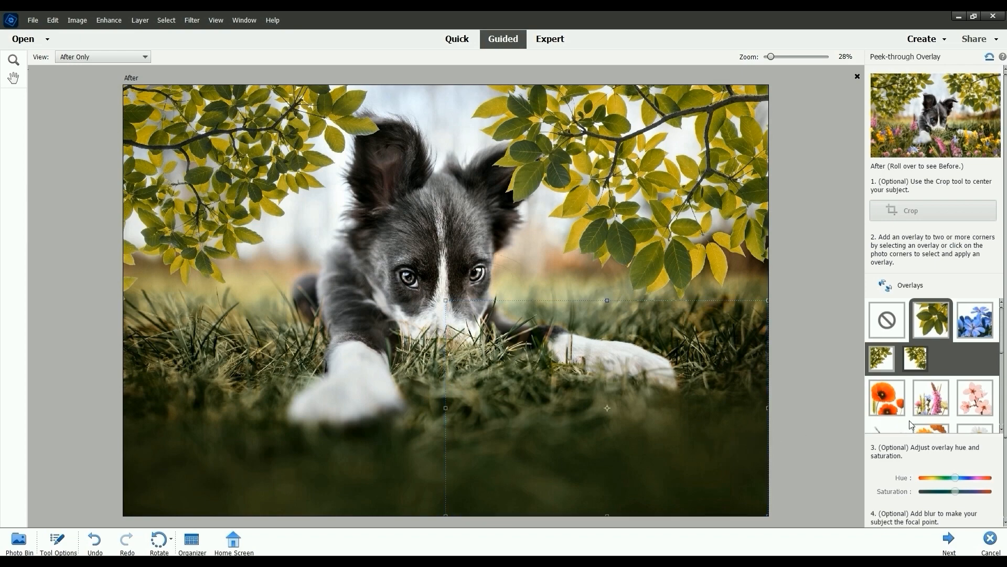
pyautogui.click(932, 397)
pyautogui.click(922, 401)
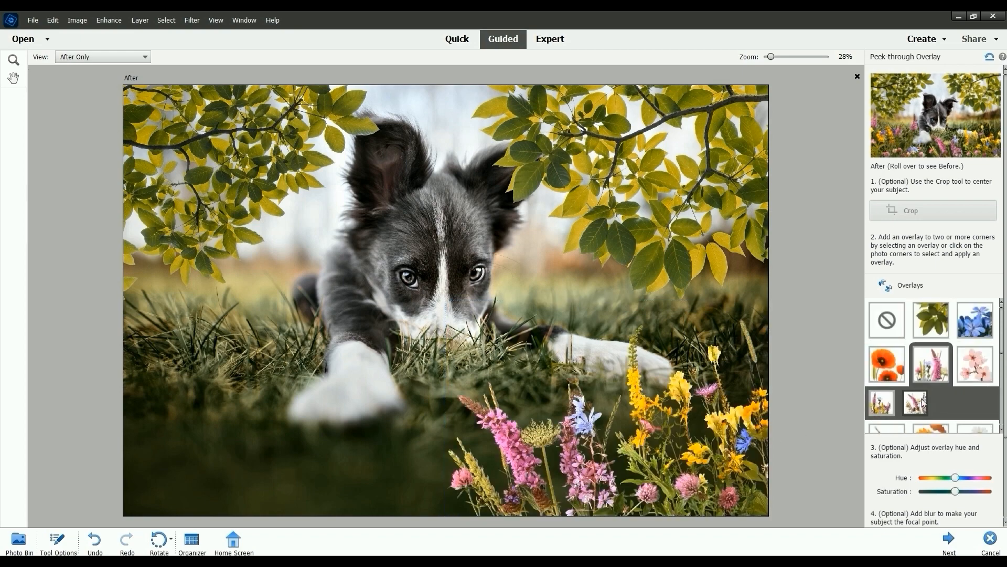
pyautogui.click(878, 405)
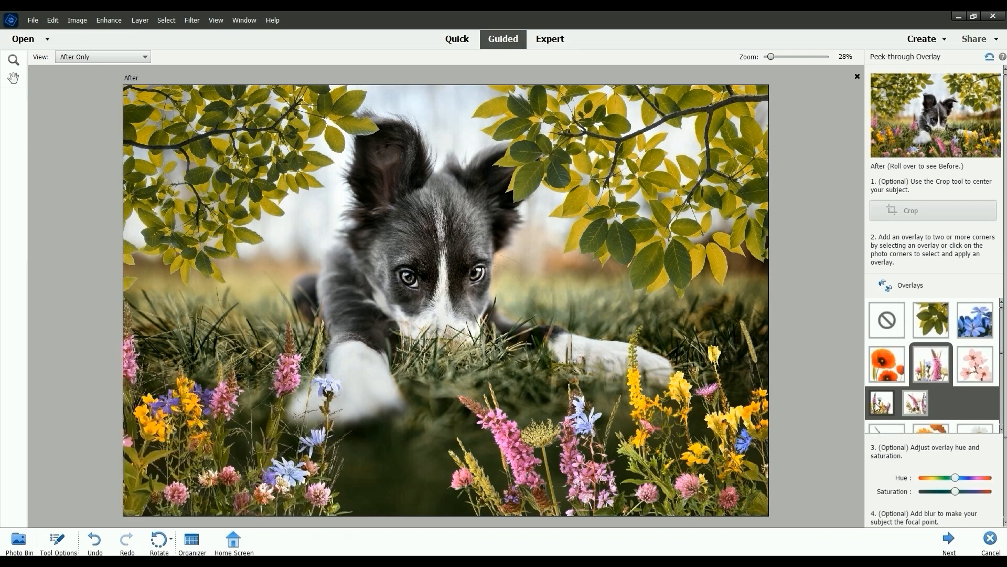
# Reposition and enlarge the lower left wildflower overlay so it extends toward the middle of the photo.
pyautogui.click(286, 461)
pyautogui.moveTo(268, 430); pyautogui.dragTo(259, 456)
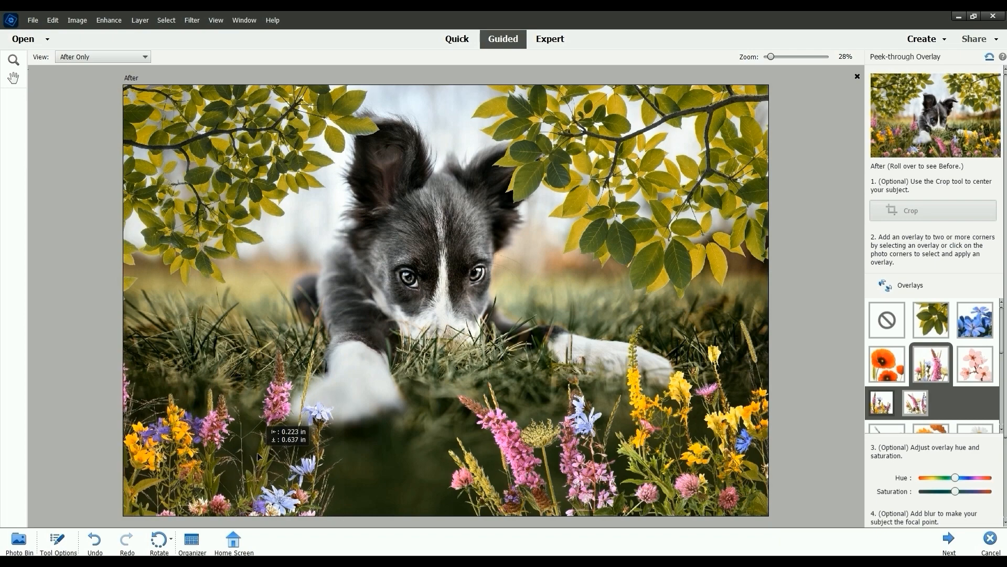
pyautogui.moveTo(353, 328); pyautogui.dragTo(417, 276)
pyautogui.moveTo(377, 507); pyautogui.dragTo(368, 514)
# Enlarge the lower right wildflower overlay toward the photo's center and adjust its position.
pyautogui.click(527, 441)
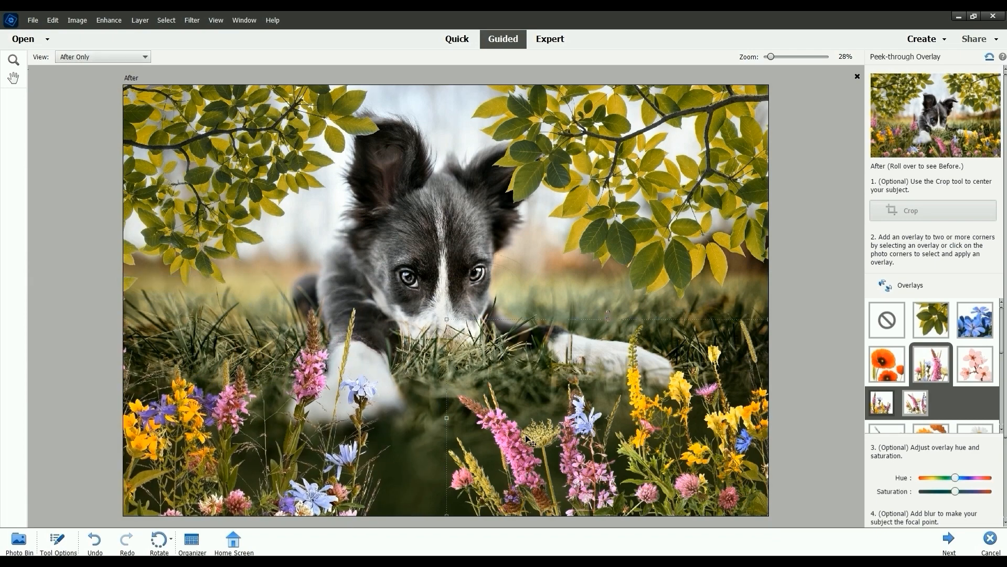
pyautogui.moveTo(451, 318); pyautogui.dragTo(371, 304)
pyautogui.moveTo(561, 375); pyautogui.dragTo(565, 393)
pyautogui.click(731, 510)
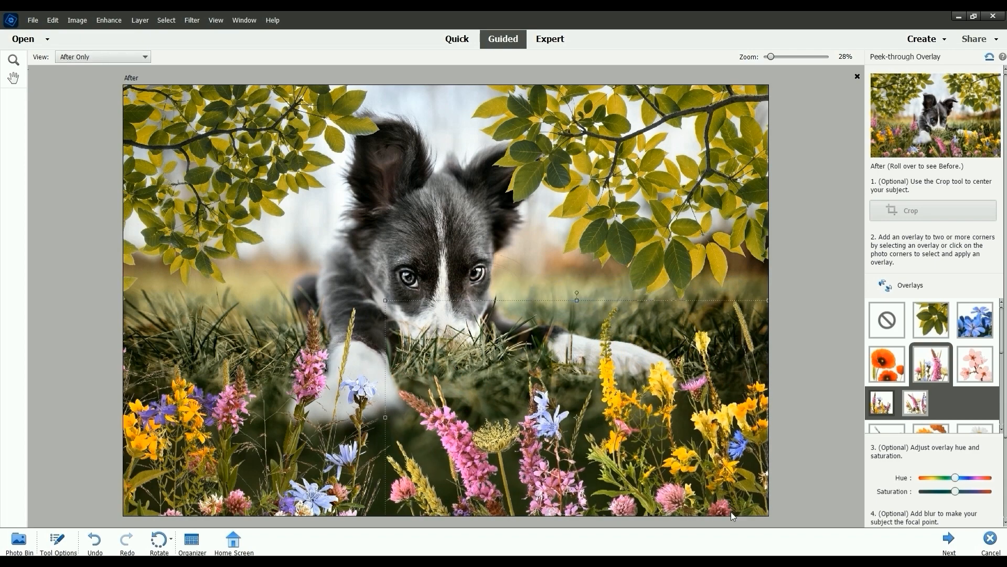
# Add a slight blur to make the dog the focal point and apply a vignette to the photo.
pyautogui.scroll(-4, 968, 479)
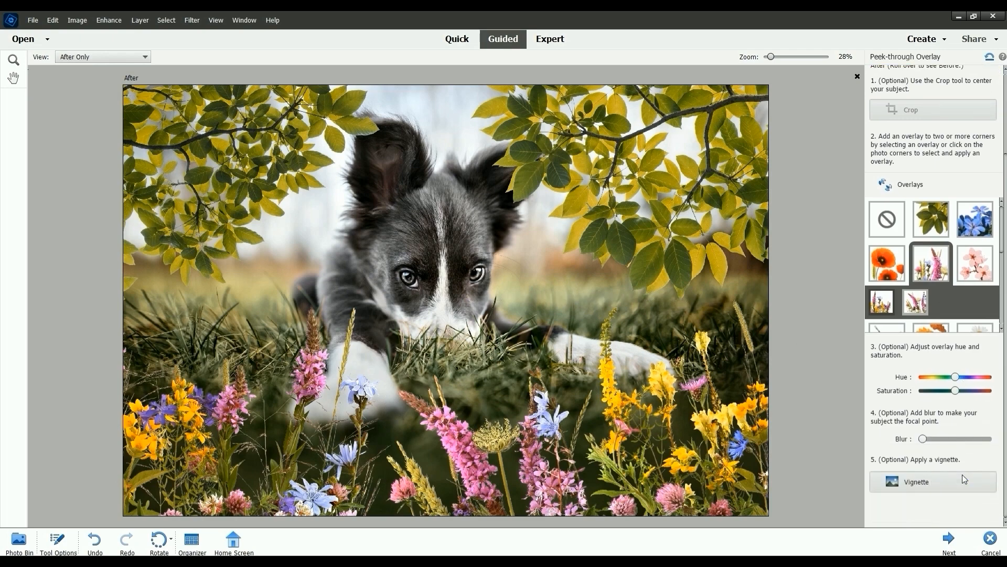
pyautogui.moveTo(930, 442)
pyautogui.moveTo(929, 442); pyautogui.dragTo(942, 444)
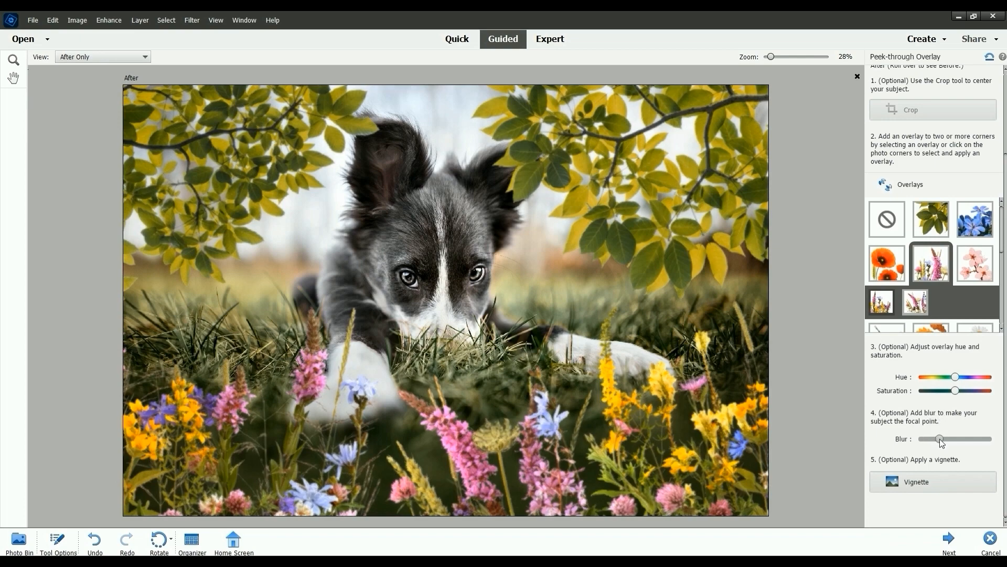
pyautogui.click(929, 484)
pyautogui.scroll(-2, 928, 484)
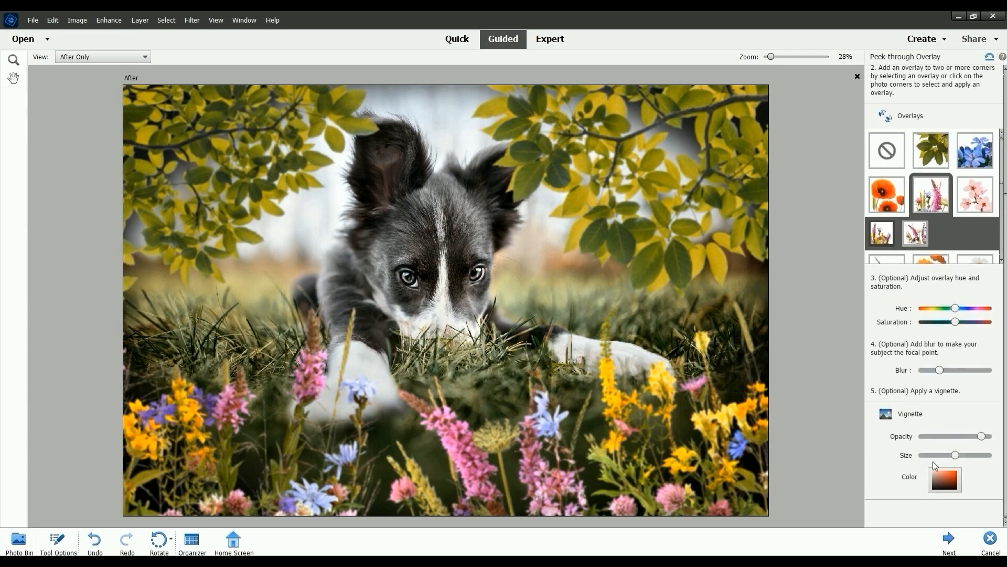
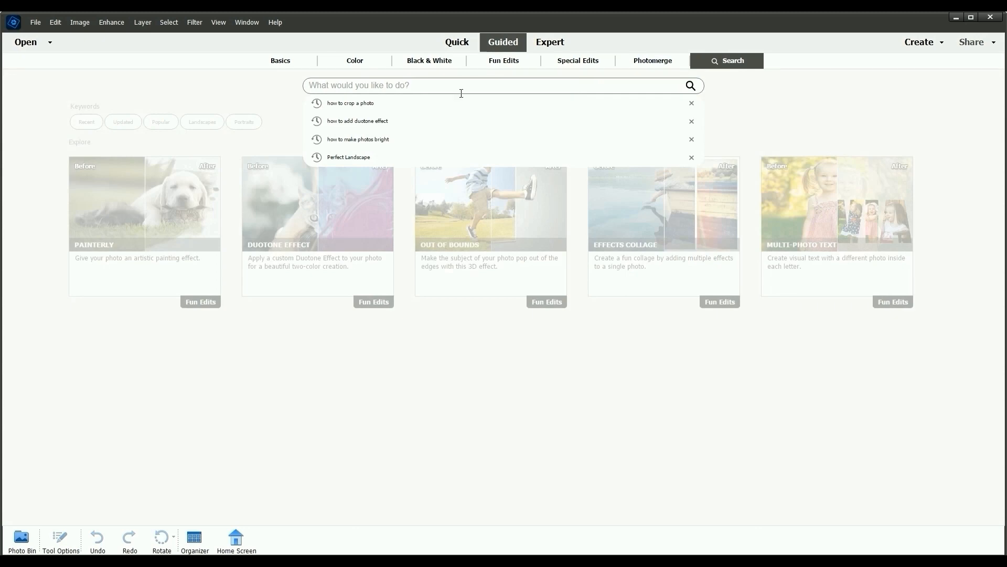
# Search guided edits for "how to crop a photo" and browse the Recent, Updated, Popular, Landscapes and Portraits keywords.
pyautogui.click(376, 104)
pyautogui.click(670, 87)
pyautogui.click(85, 125)
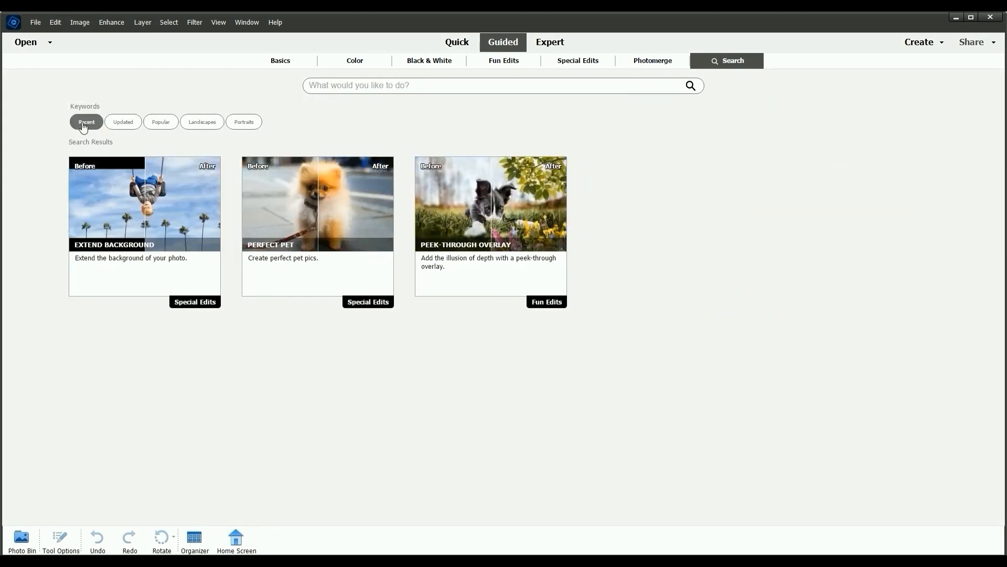
pyautogui.click(127, 125)
pyautogui.click(159, 128)
pyautogui.click(204, 124)
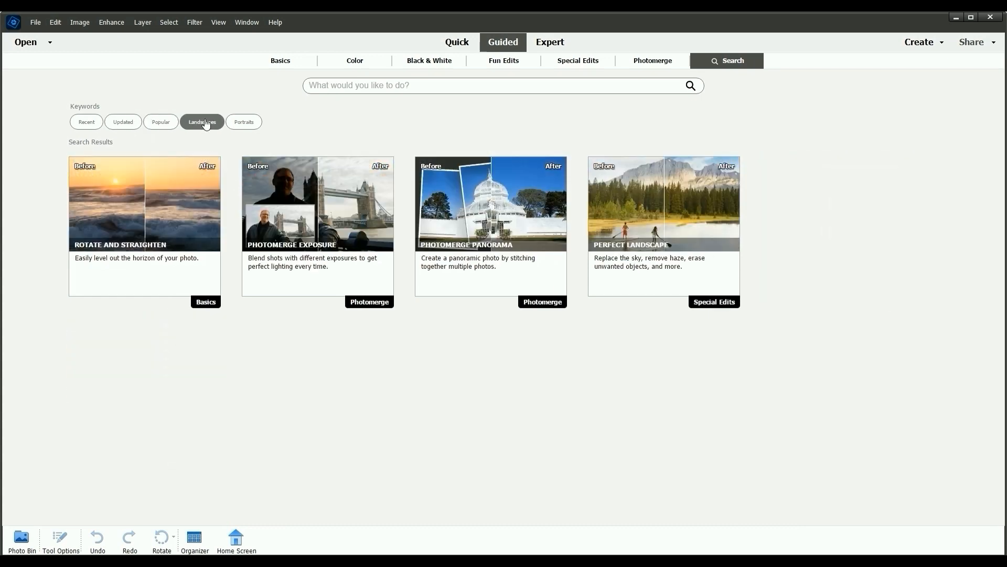
pyautogui.click(244, 124)
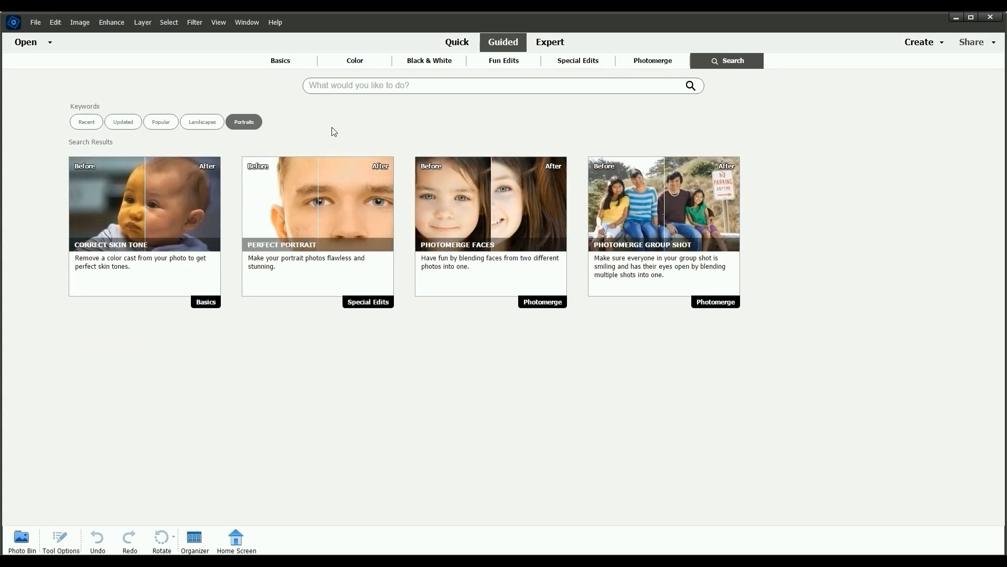
pyautogui.click(234, 125)
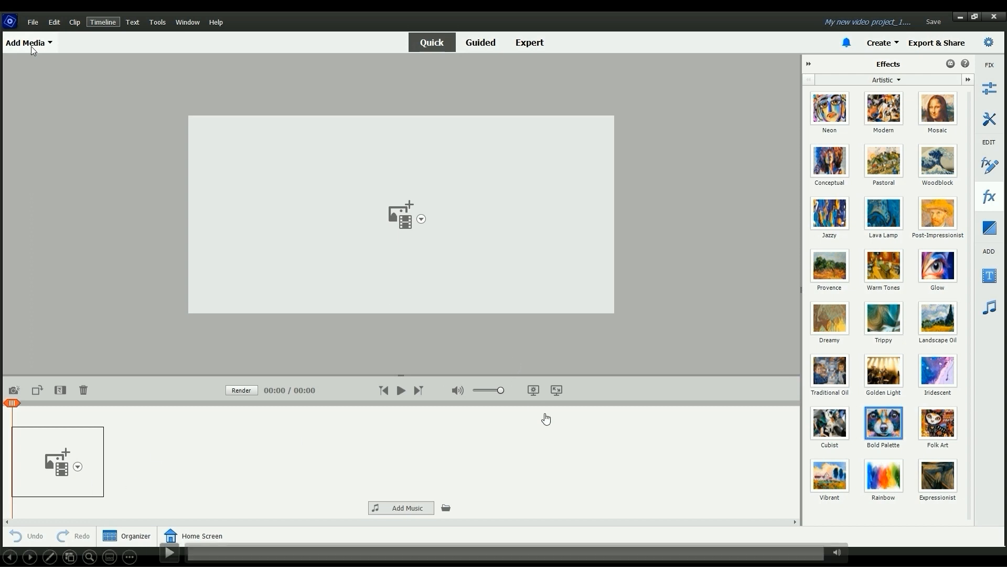
# In Premiere Elements, add Clip2.mp4, Clip11.mp4 and Clip3.mp4 from the Organizer's artistic effect album to the timeline.
pyautogui.click(33, 47)
pyautogui.click(42, 68)
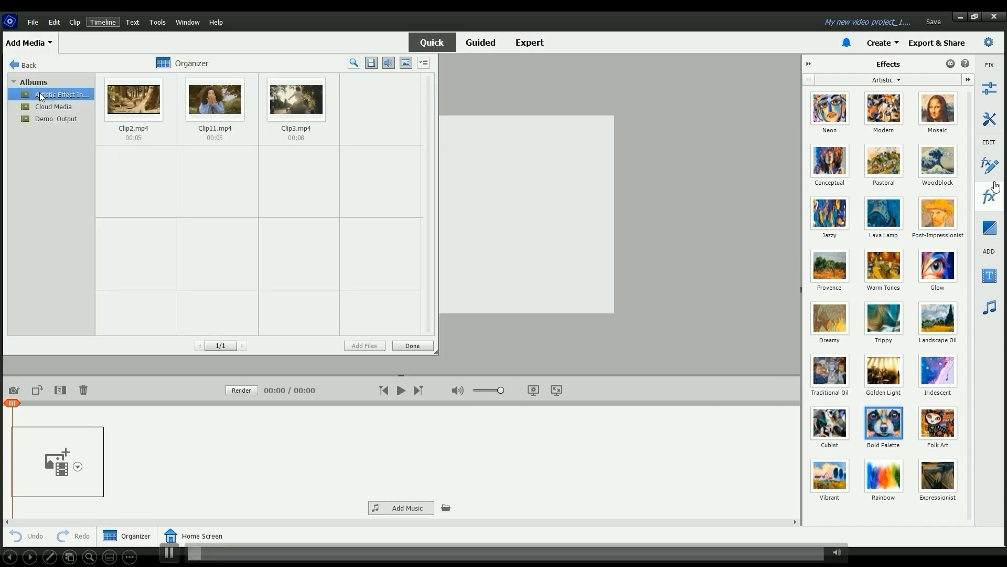
pyautogui.click(134, 105)
pyautogui.keyDown('shift'); pyautogui.click(299, 102); pyautogui.keyUp('shift')
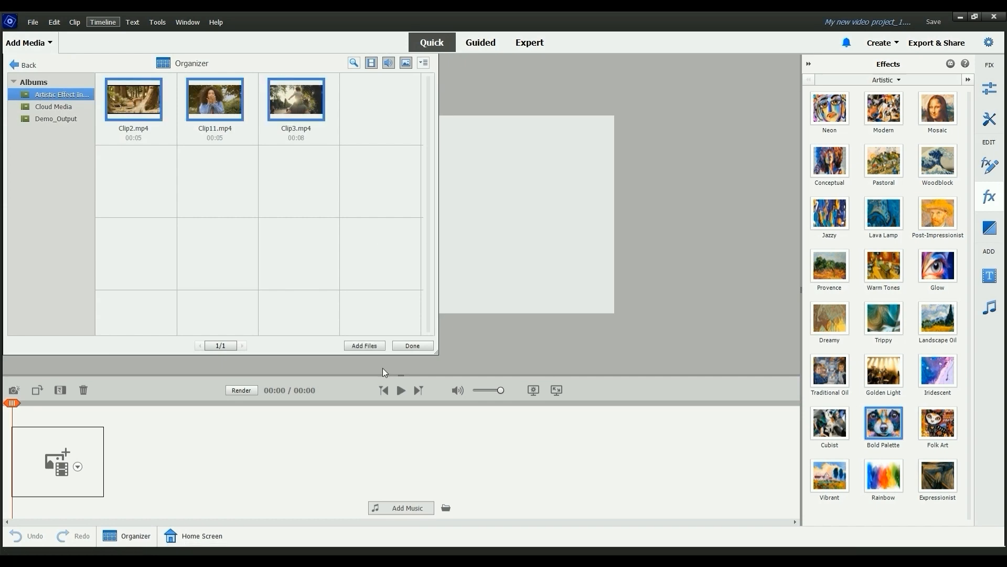
pyautogui.click(367, 346)
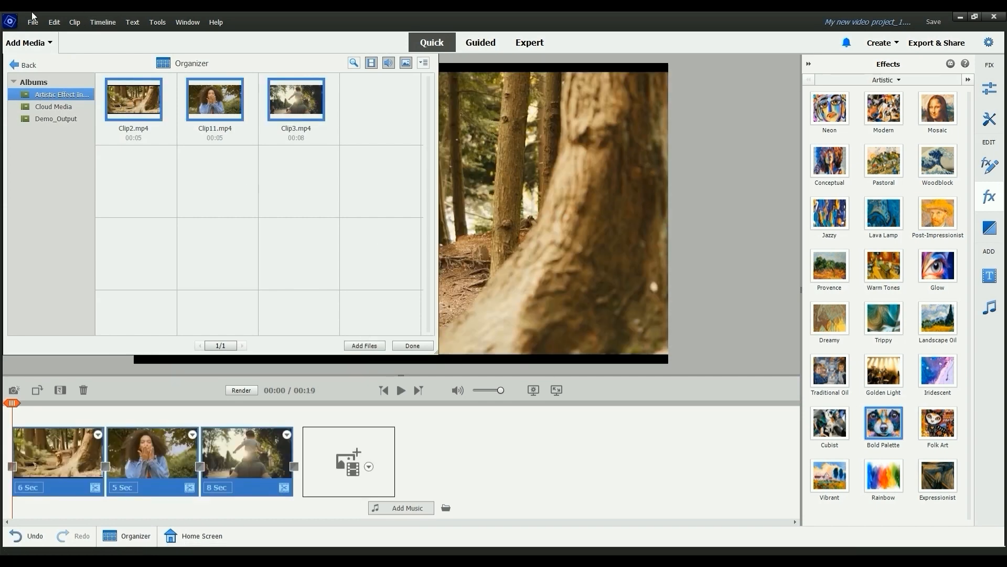
pyautogui.click(760, 306)
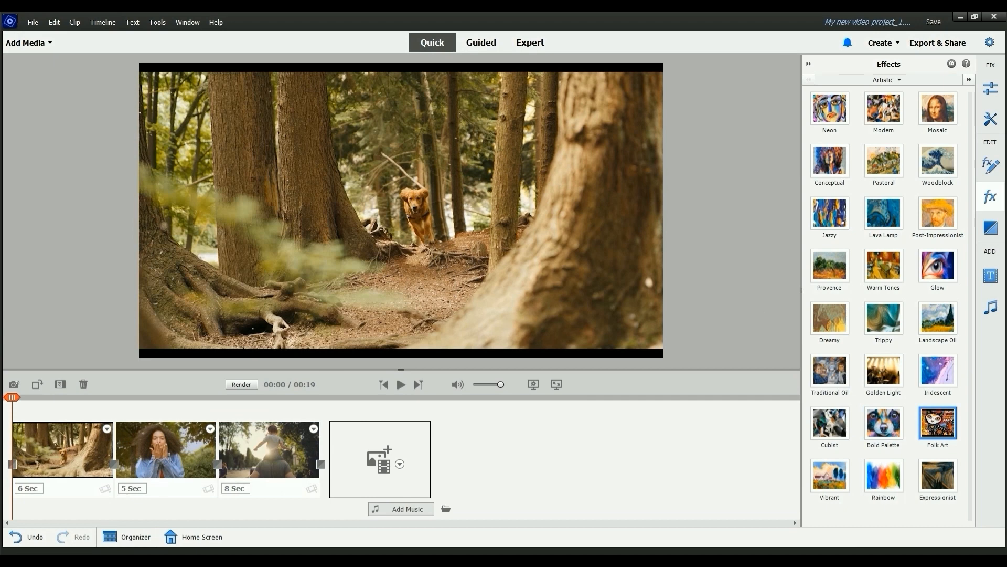
# Apply the Folk Art, Bold Palette and Modern artistic effects to the first, second and third clips, and play the movie.
pyautogui.moveTo(938, 422); pyautogui.dragTo(72, 450)
pyautogui.moveTo(888, 425)
pyautogui.mouseDown()
pyautogui.moveTo(574, 450)
pyautogui.moveTo(175, 452)
pyautogui.mouseUp()
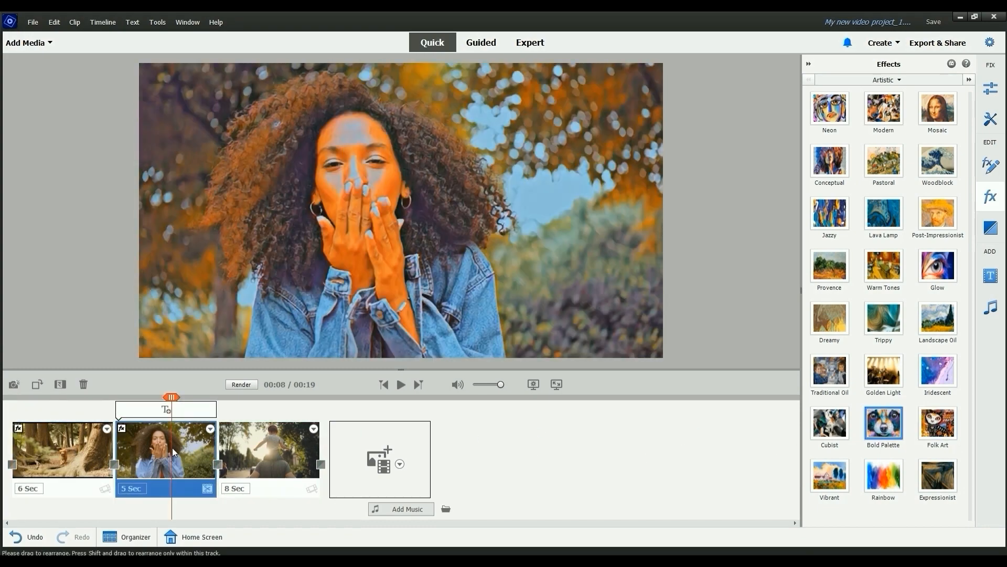
pyautogui.moveTo(885, 110); pyautogui.dragTo(286, 450)
pyautogui.moveTo(289, 398); pyautogui.dragTo(12, 399)
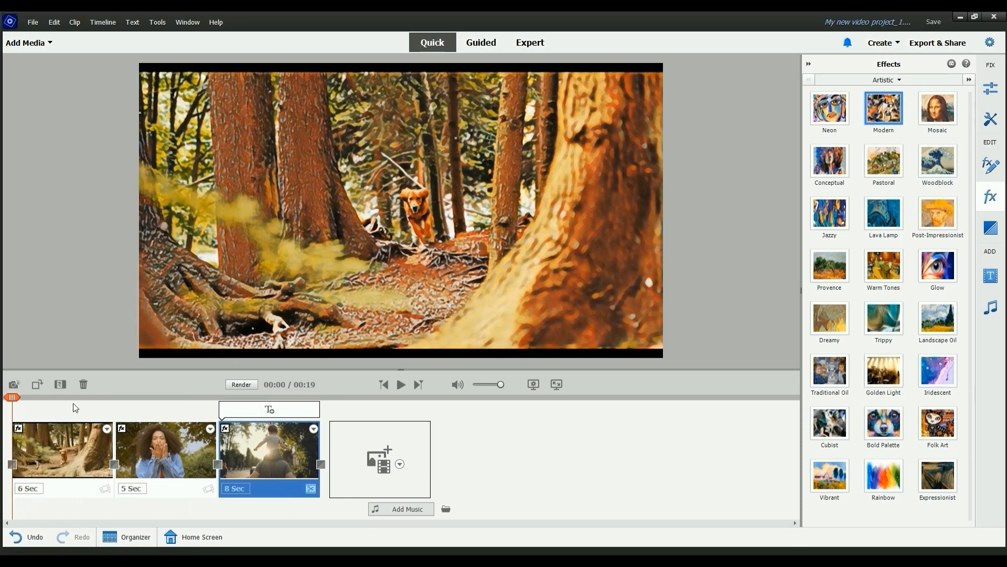
pyautogui.click(401, 385)
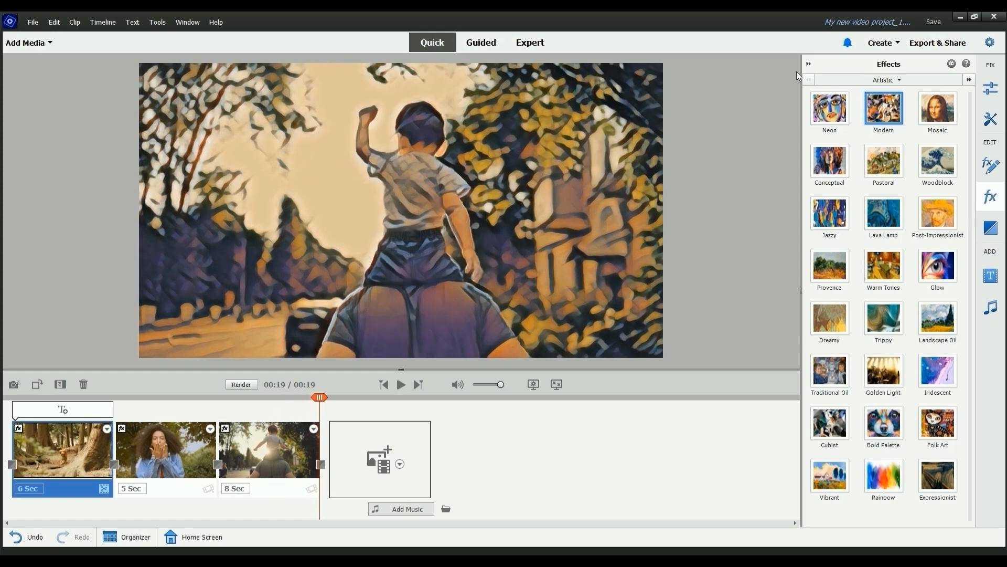
# Apply the Neon artistic effect to the entire movie and return the playhead to the start.
pyautogui.click(830, 109)
pyautogui.moveTo(545, 194); pyautogui.dragTo(500, 207)
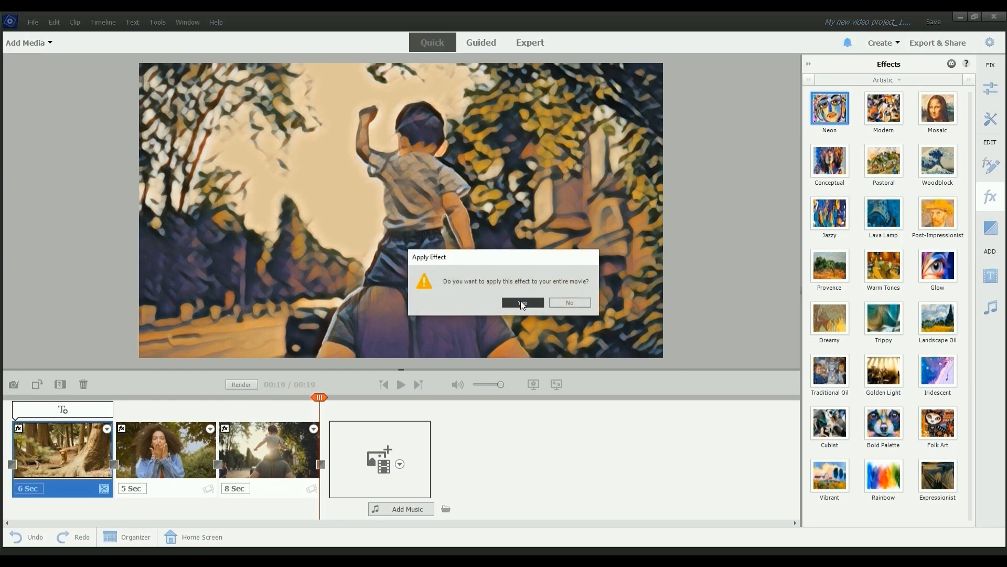
pyautogui.click(523, 303)
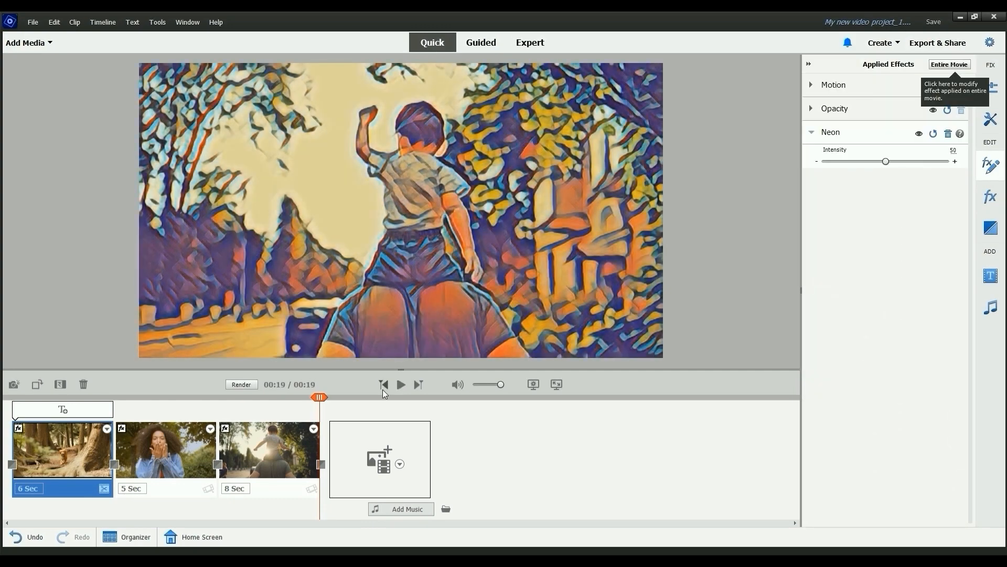
pyautogui.moveTo(320, 397); pyautogui.dragTo(13, 399)
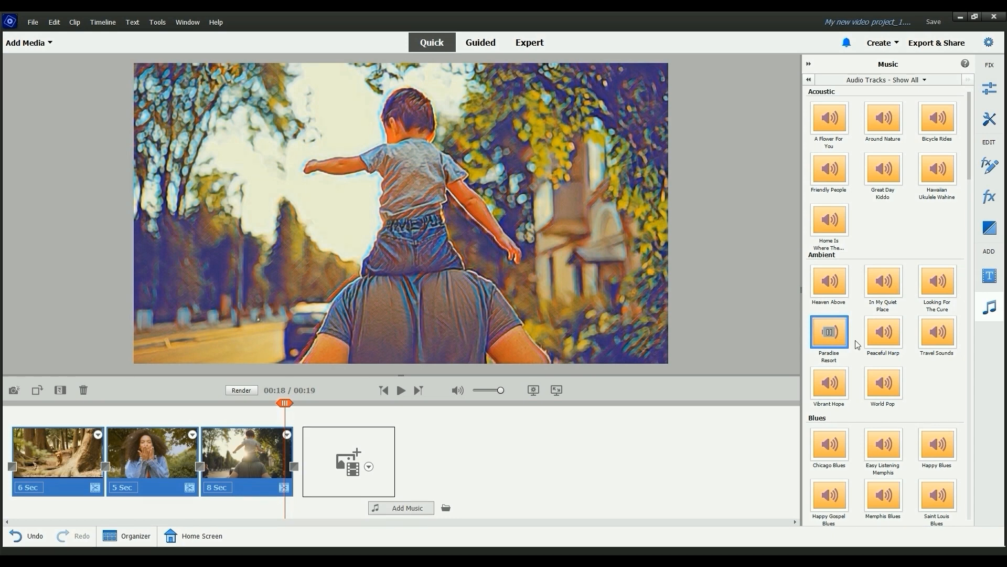
# Audition the acoustic music tracks Friendly People and Great Day Kiddo.
pyautogui.click(831, 173)
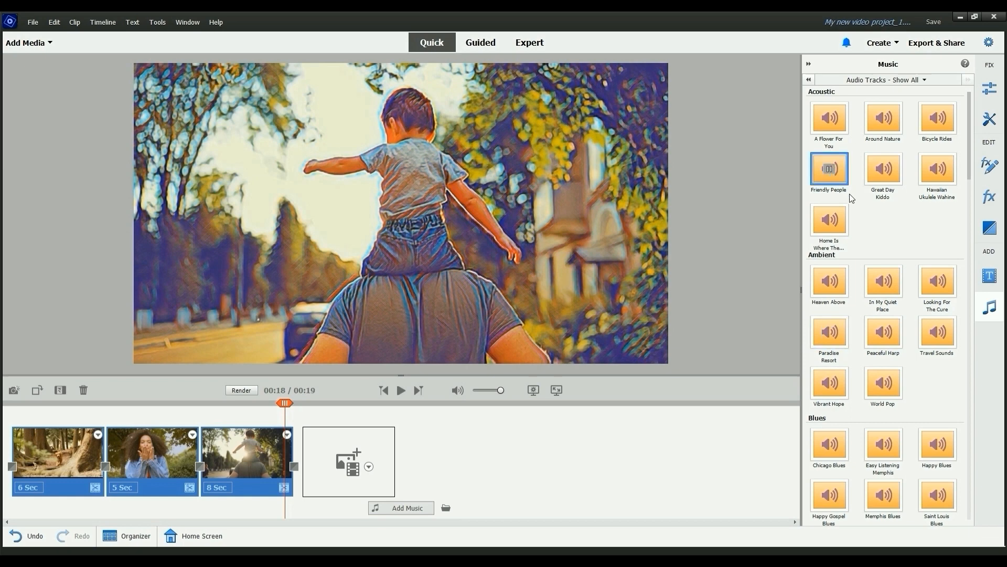
pyautogui.click(884, 169)
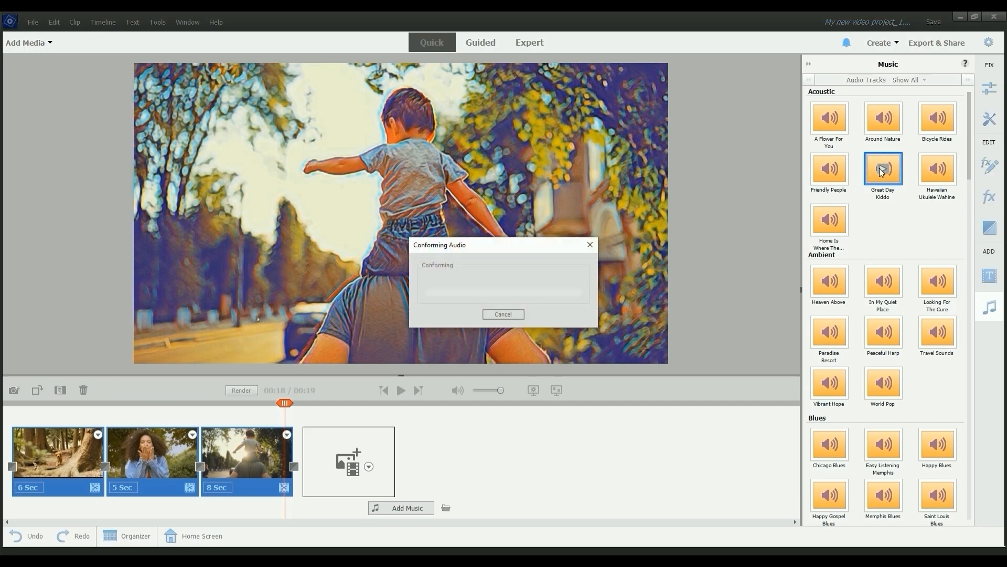